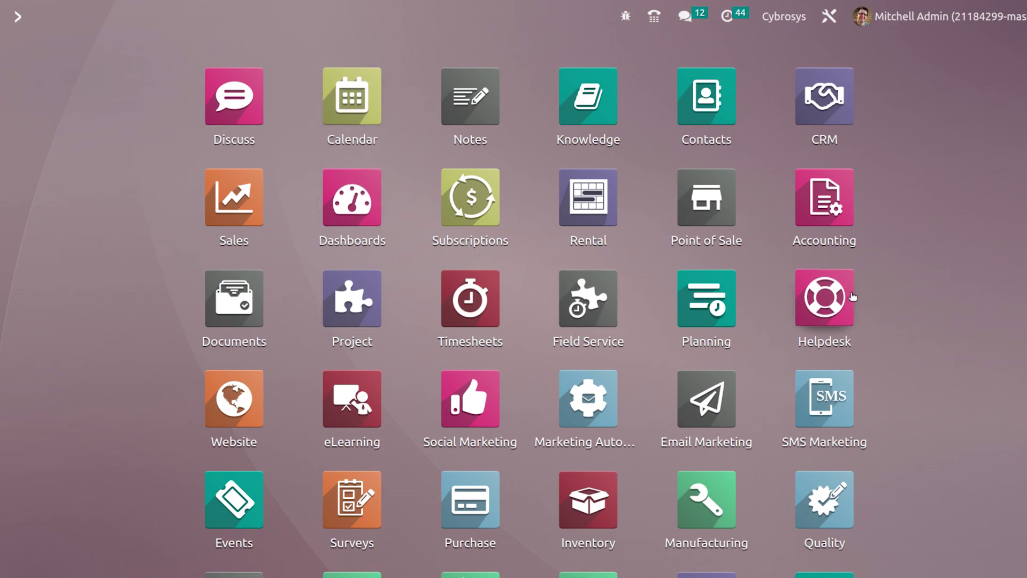
# - Start a new team record in the Helpdesk team configuration
pyautogui.click(817, 290)
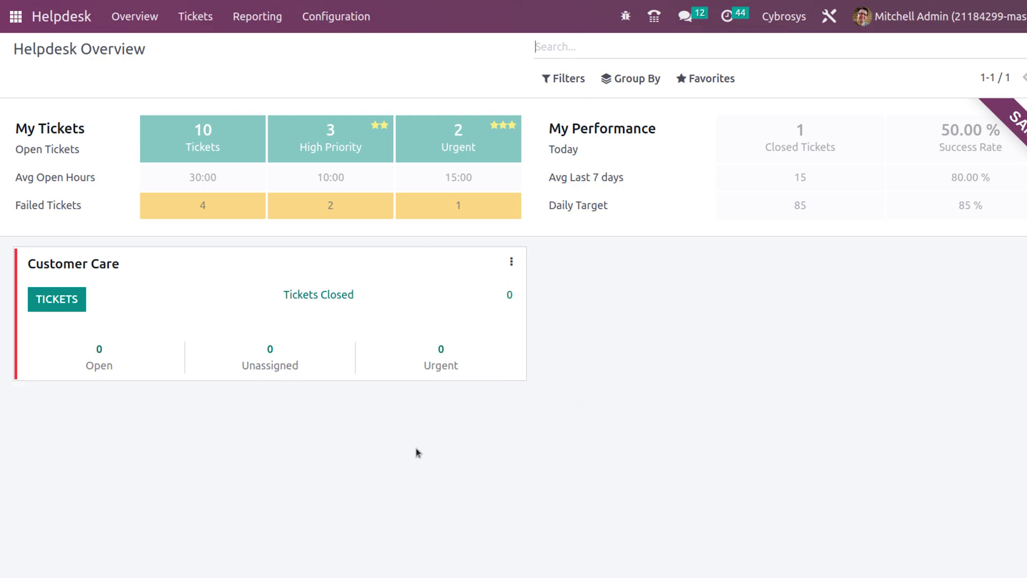
pyautogui.click(337, 17)
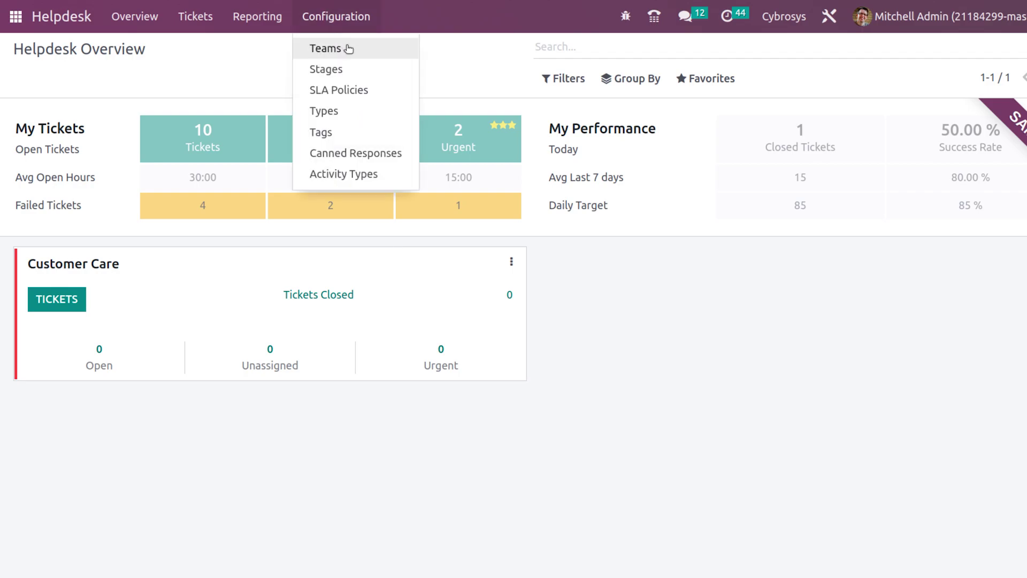
pyautogui.click(348, 50)
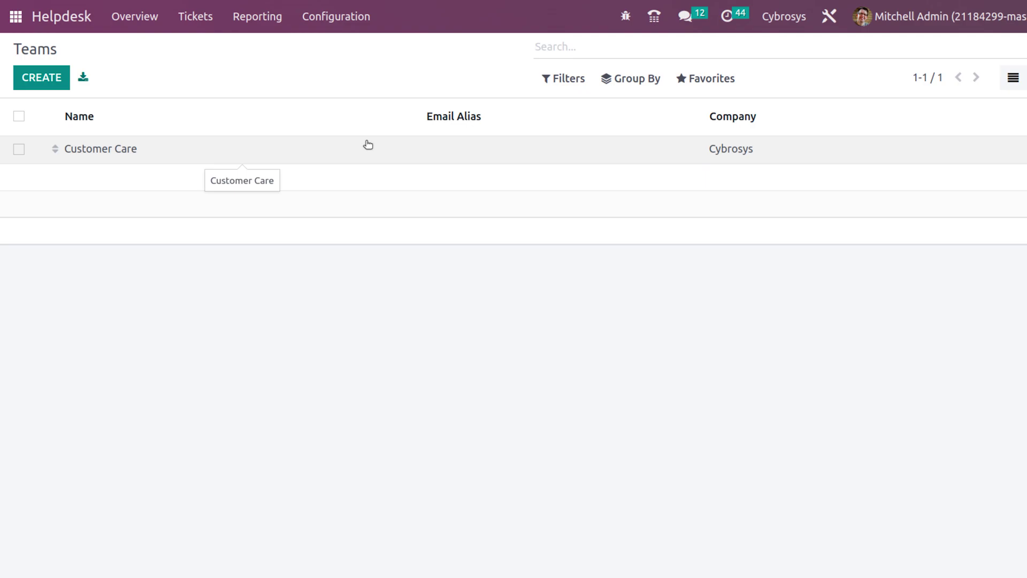
pyautogui.click(52, 77)
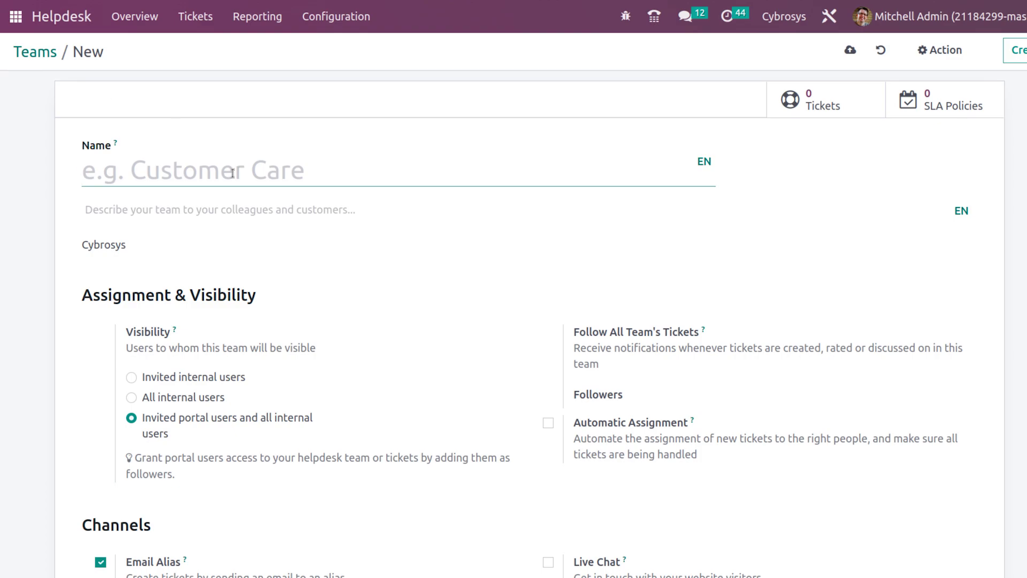
# - Name the team "New service team" and check the companies available for it
pyautogui.write('ne')
pyautogui.press('BackSpace')
pyautogui.press('BackSpace')
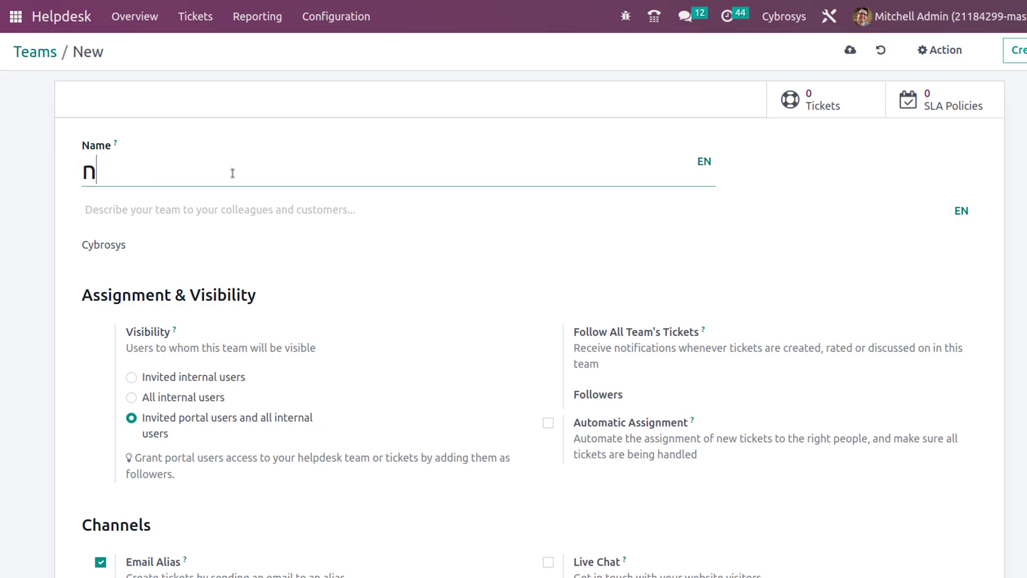
pyautogui.write('New service team')
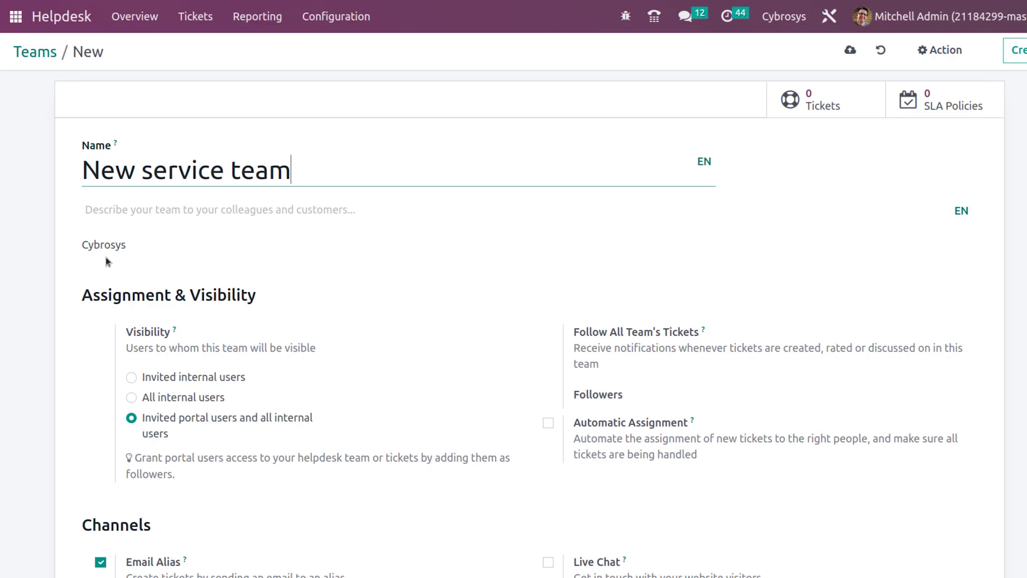
pyautogui.click(156, 248)
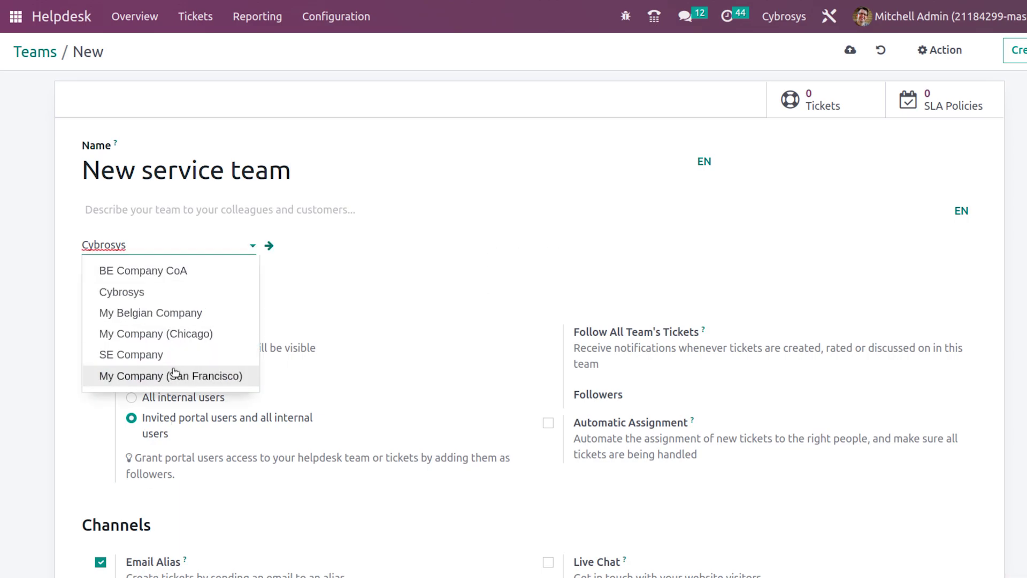
pyautogui.click(414, 313)
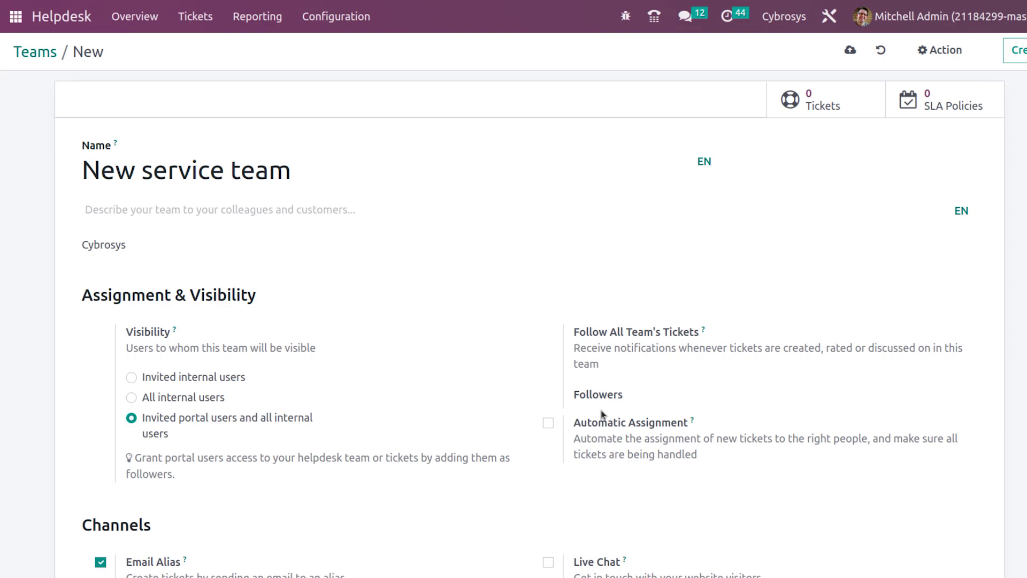
# - Add Azure Interior and Deco Addict as followers of all the team's tickets
pyautogui.click(653, 399)
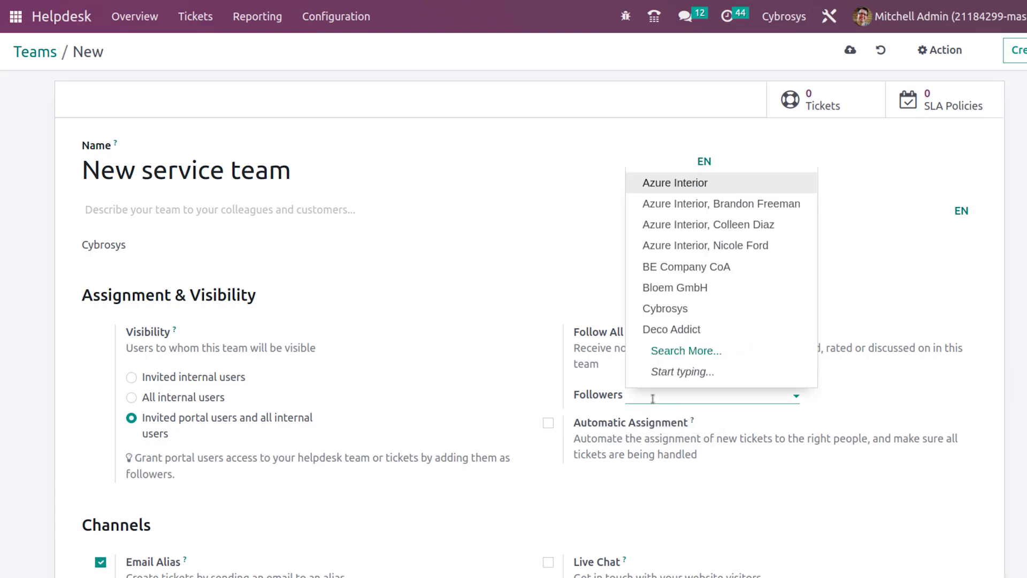
pyautogui.click(705, 183)
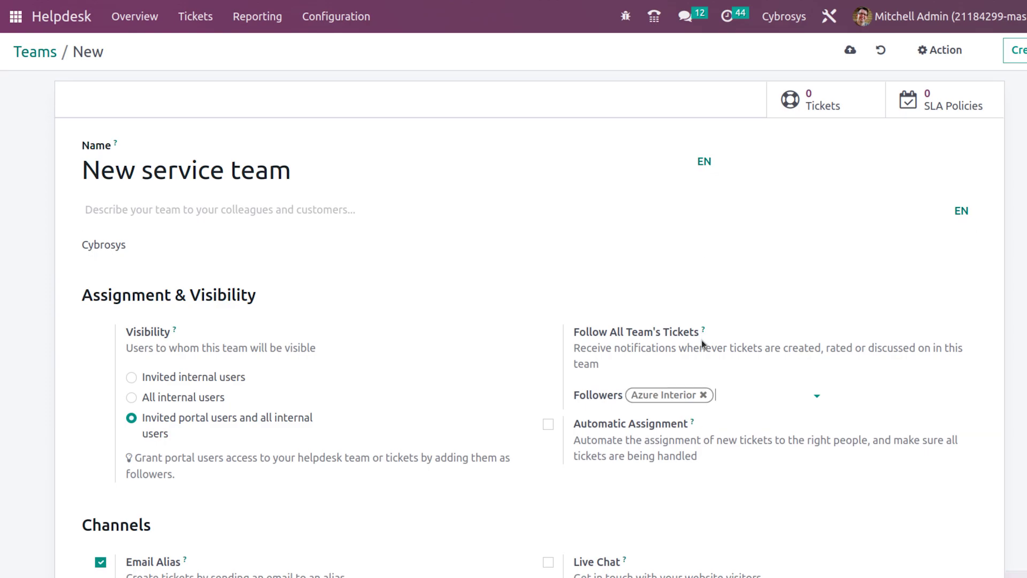
pyautogui.click(743, 394)
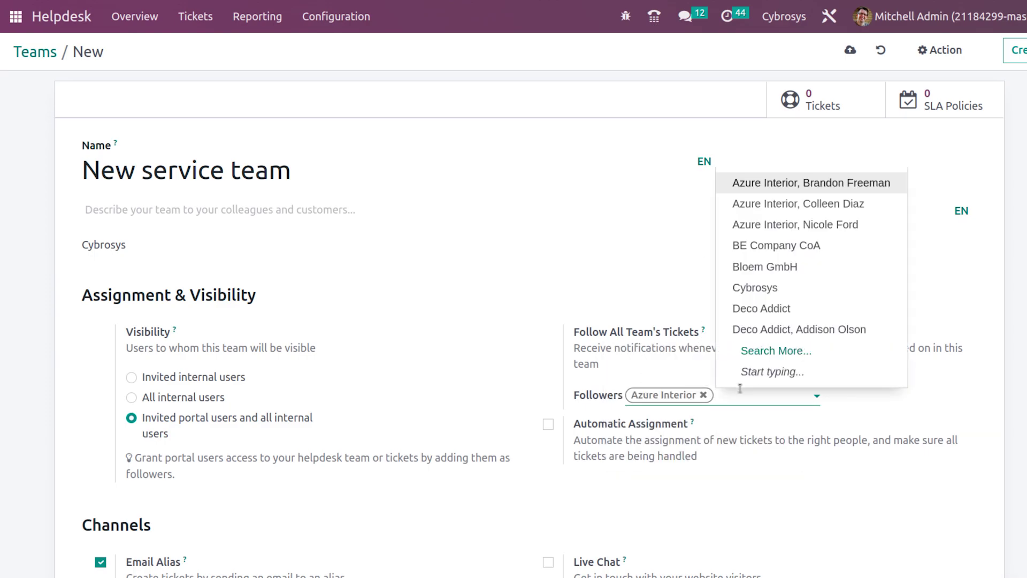
pyautogui.click(767, 309)
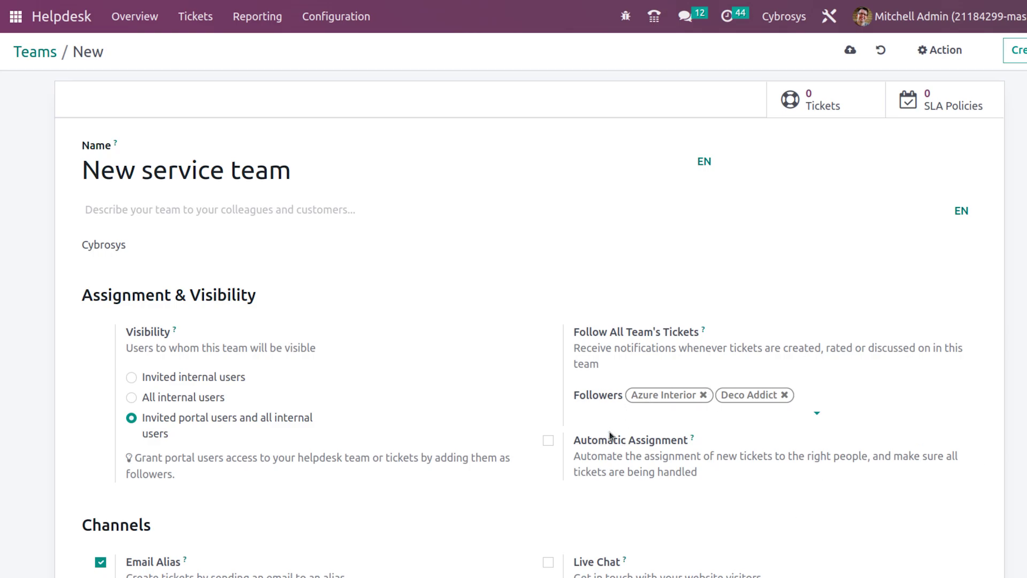
# - Enable Automatic Assignment with each user assigned an equal number of tickets, and add the other available user as an assignee
pyautogui.scroll(-2, 650, 519)
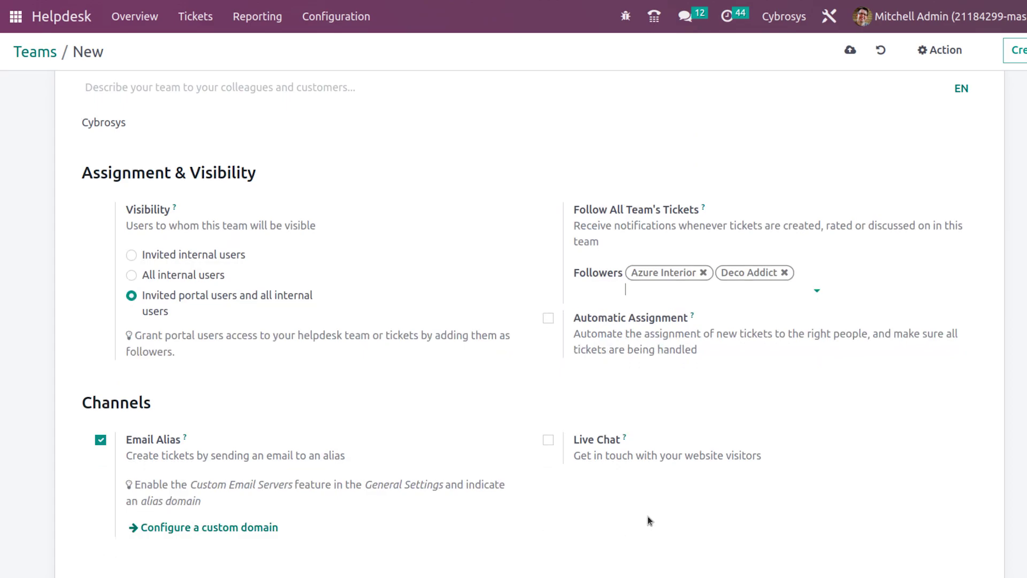
pyautogui.click(548, 316)
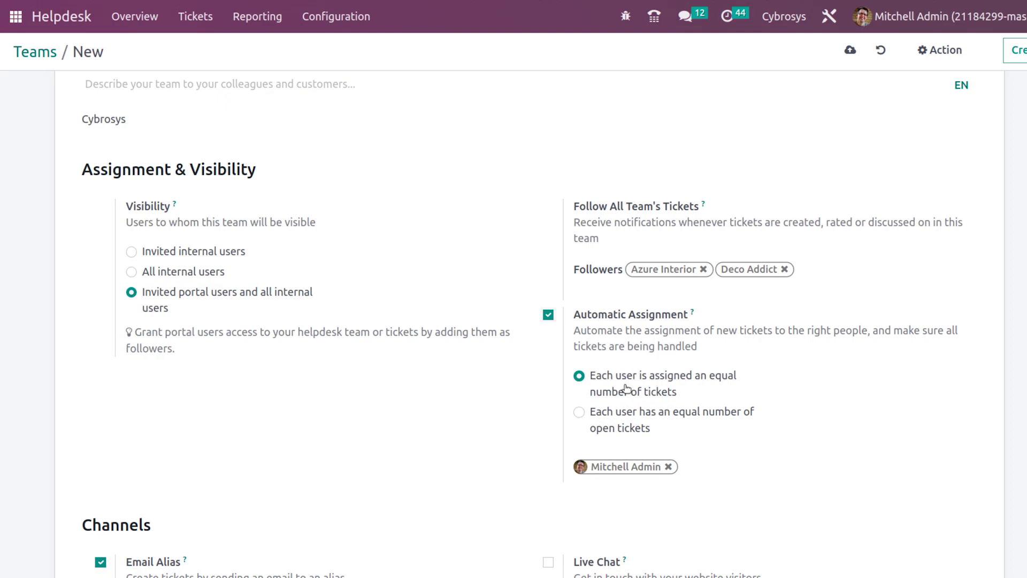
pyautogui.click(577, 412)
pyautogui.click(581, 376)
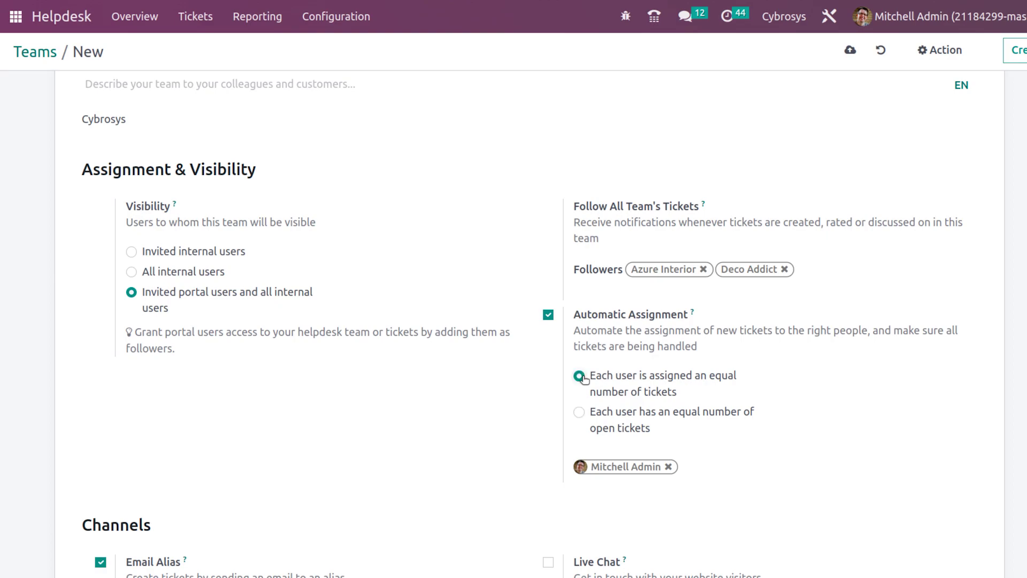
pyautogui.click(711, 470)
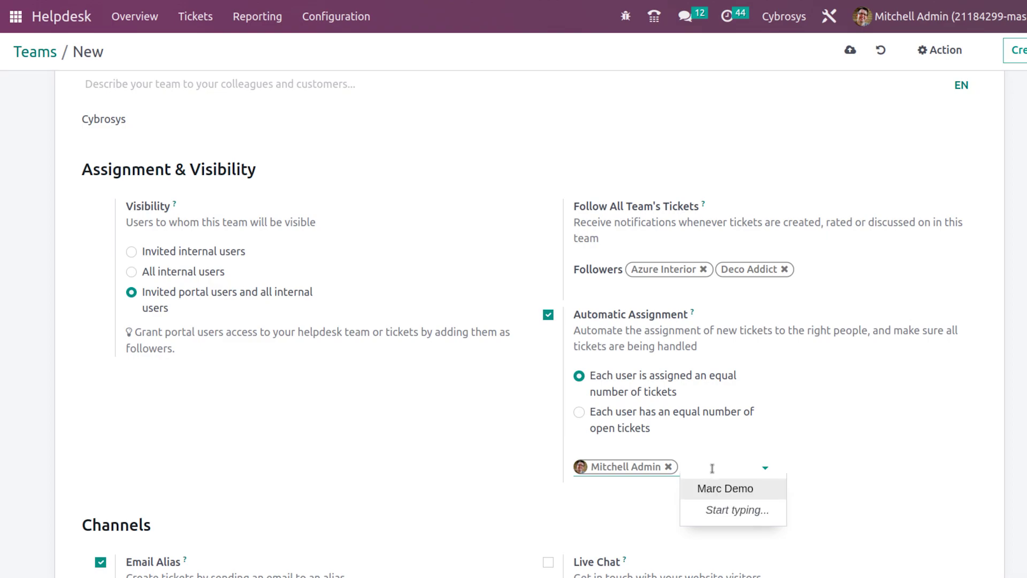
pyautogui.click(718, 490)
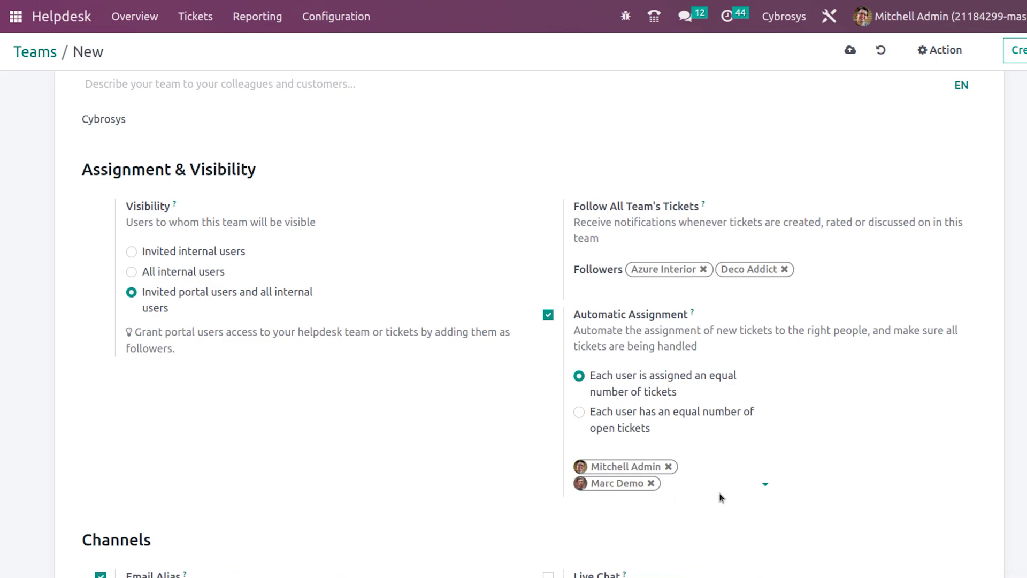
pyautogui.click(695, 482)
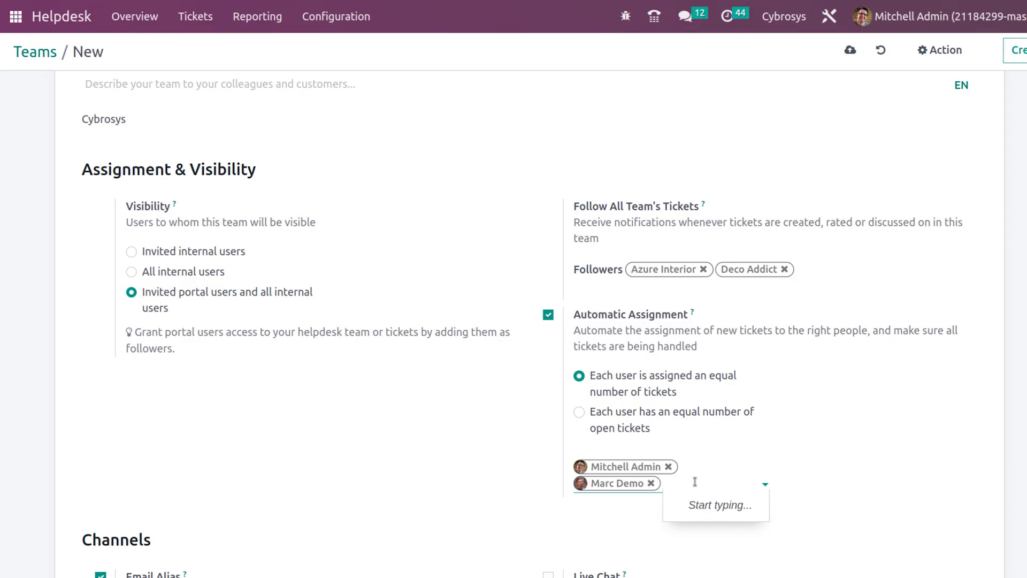
pyautogui.click(624, 549)
# - Enable the Live Chat and Website Form channels for the team
pyautogui.scroll(-2, 538, 535)
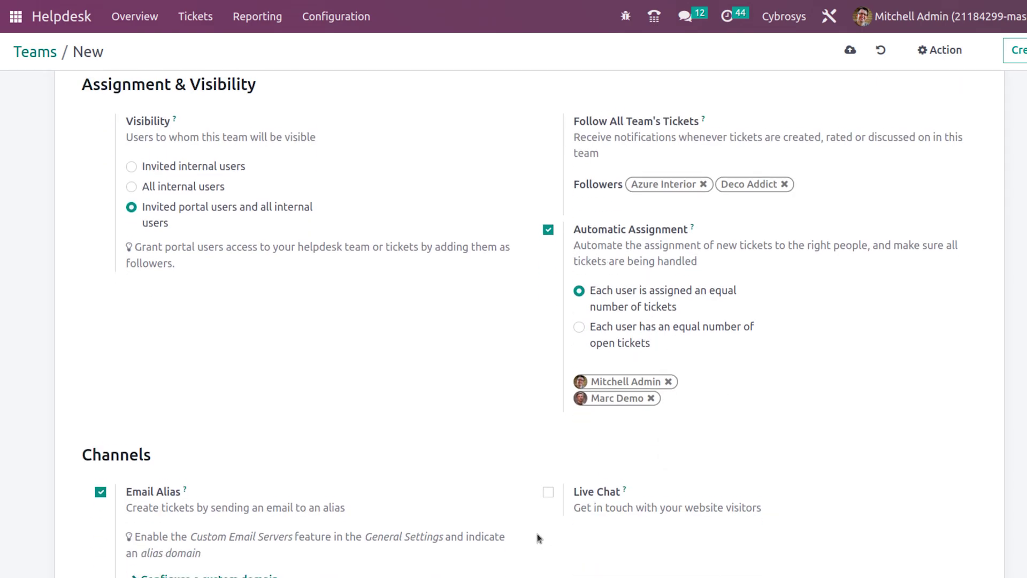
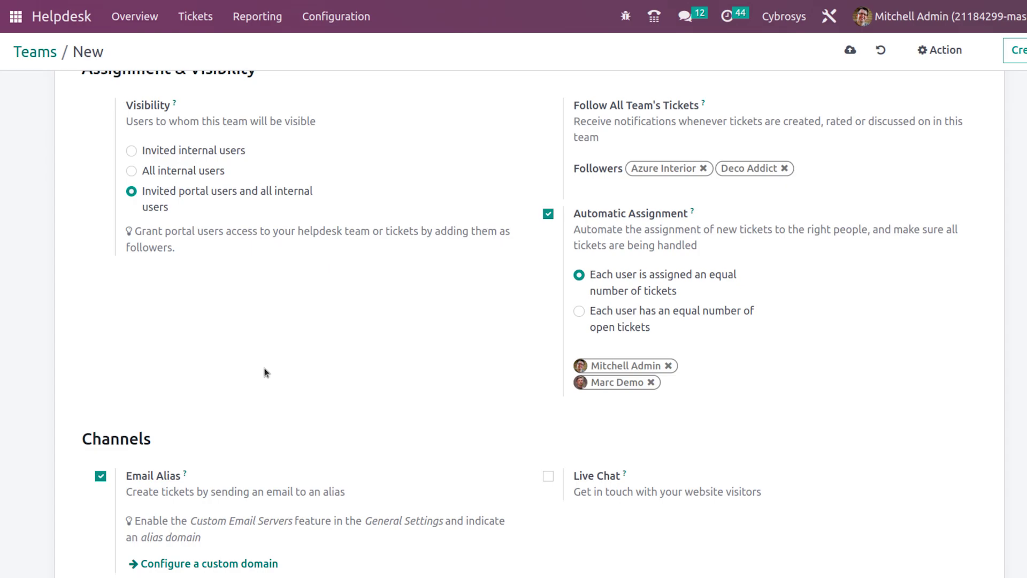
pyautogui.scroll(-5, 188, 487)
pyautogui.scroll(3, 188, 488)
pyautogui.scroll(-3, 188, 487)
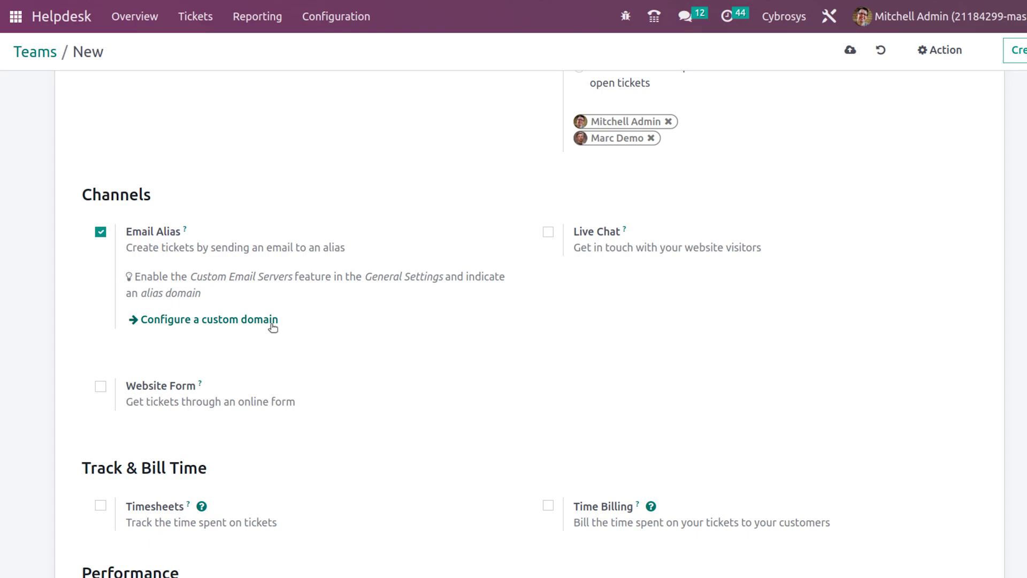
pyautogui.click(549, 232)
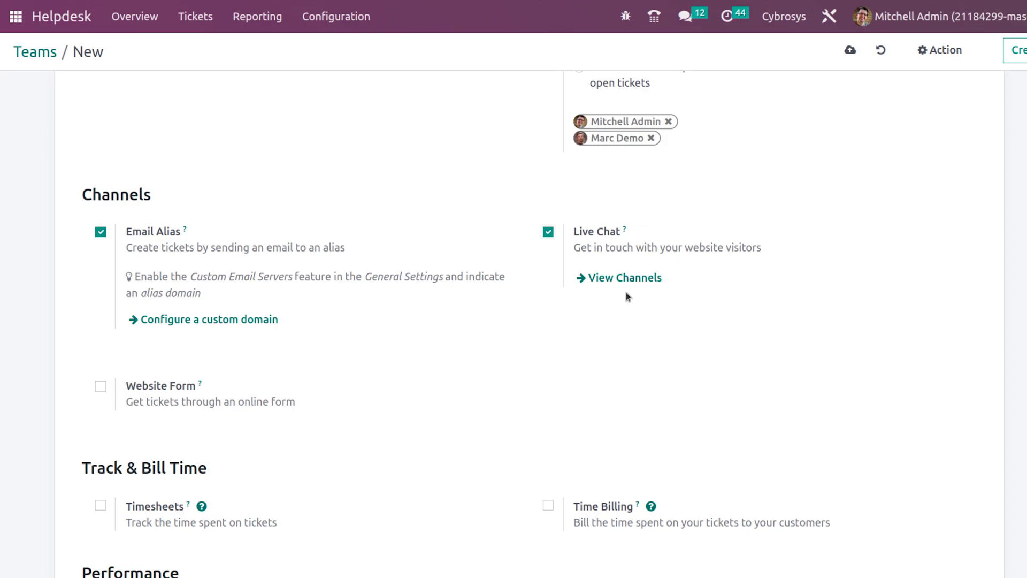
pyautogui.click(104, 382)
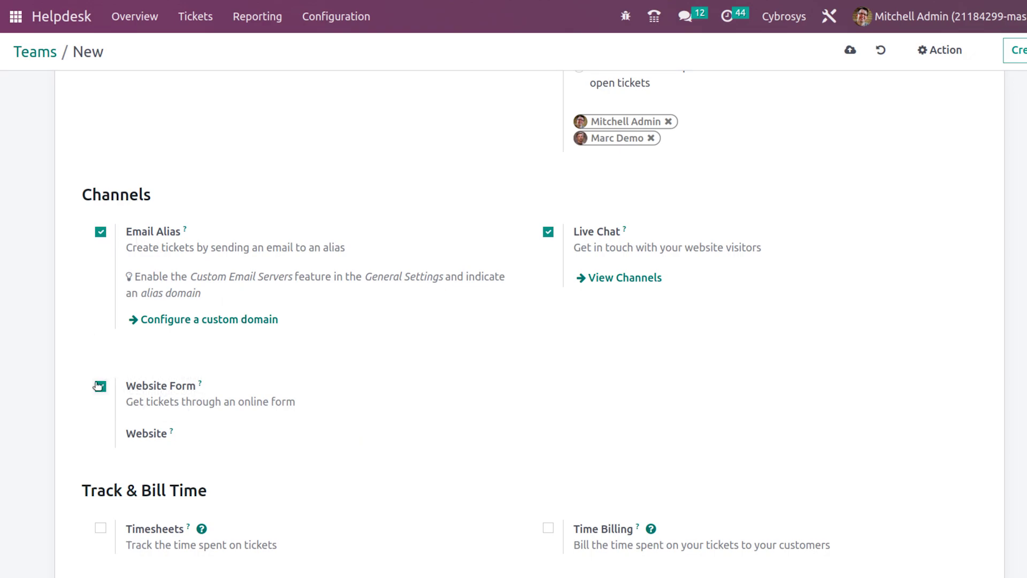
# - Enable Timesheets and Time Billing, with Field Service as the timesheet project
pyautogui.scroll(-5, 270, 426)
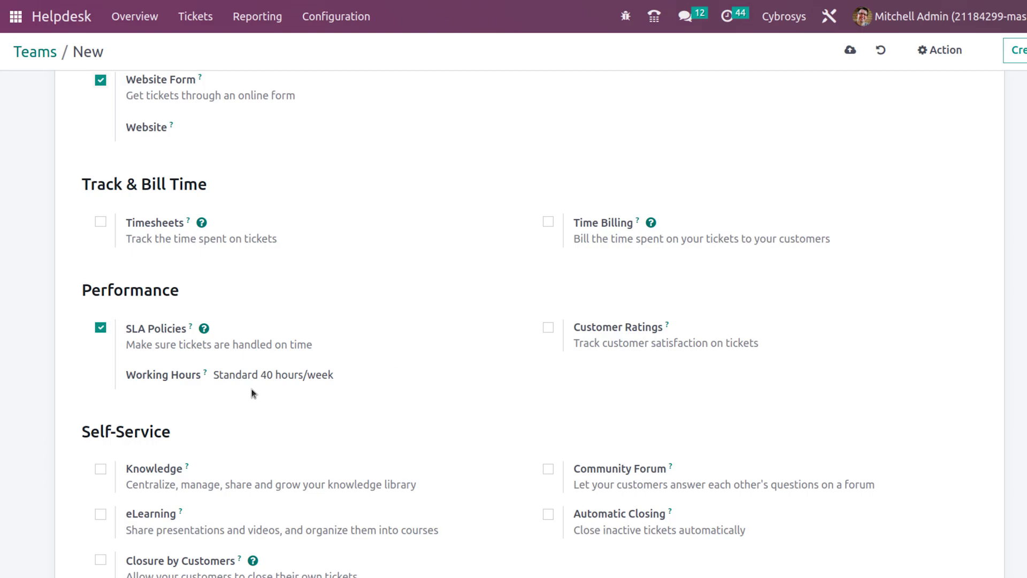
pyautogui.click(101, 222)
pyautogui.click(548, 222)
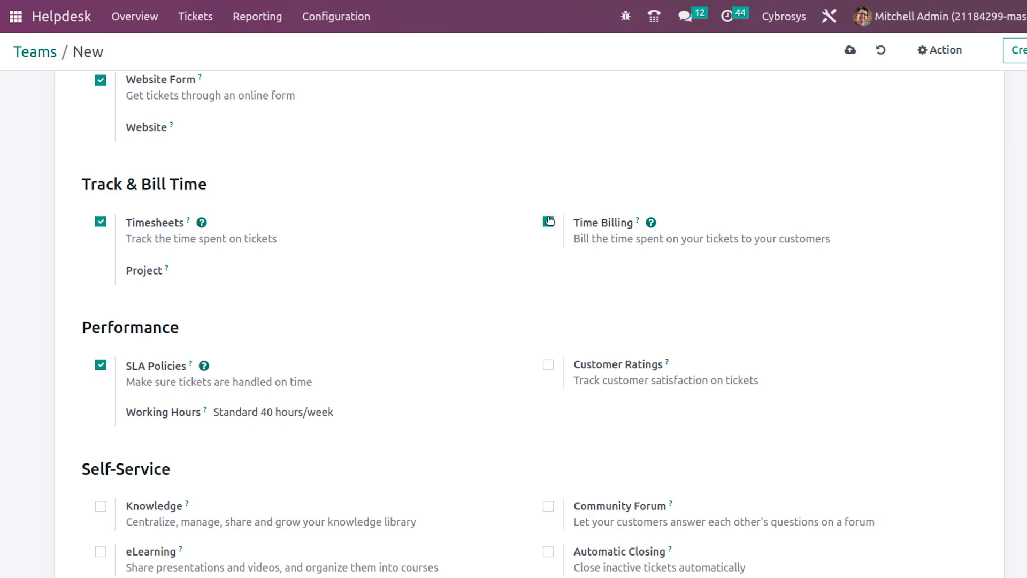
pyautogui.click(270, 262)
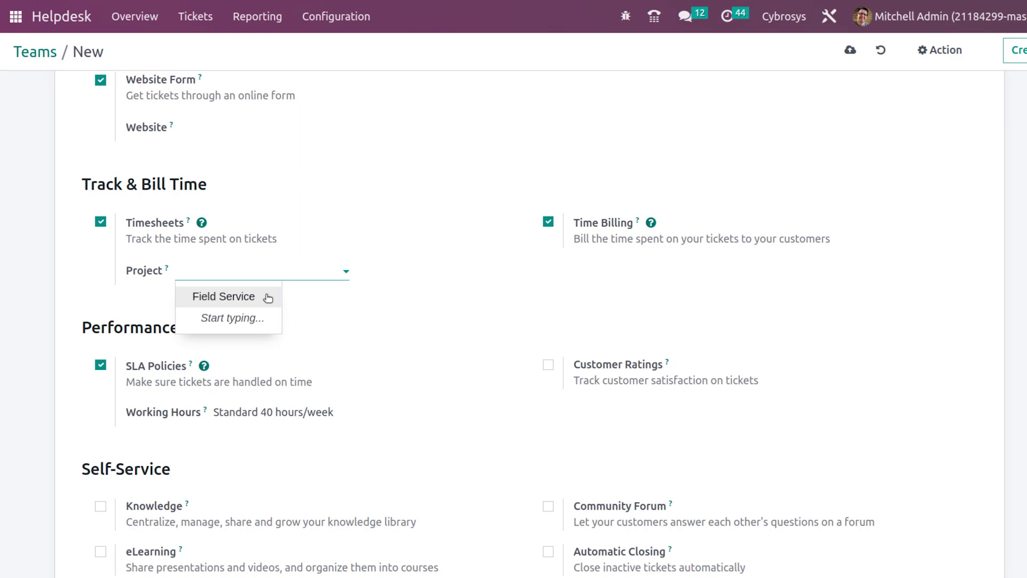
pyautogui.click(223, 297)
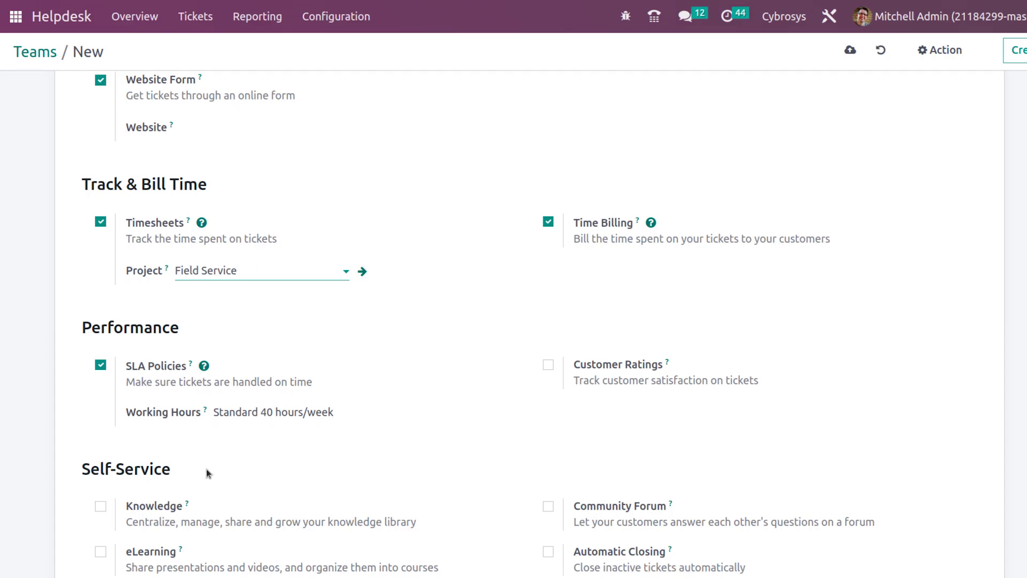
pyautogui.scroll(-3, 207, 473)
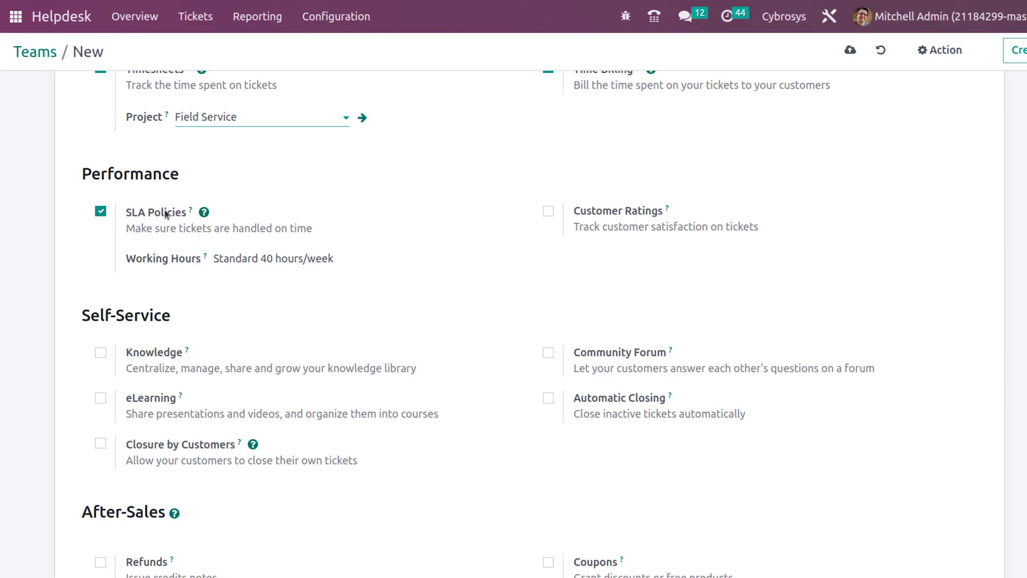
pyautogui.moveTo(207, 252)
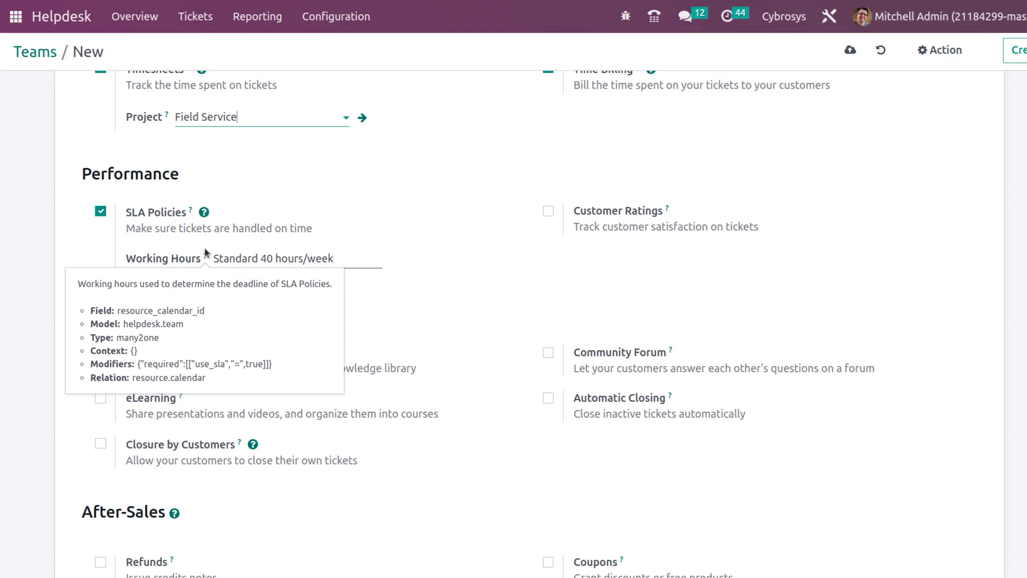
pyautogui.click(327, 30)
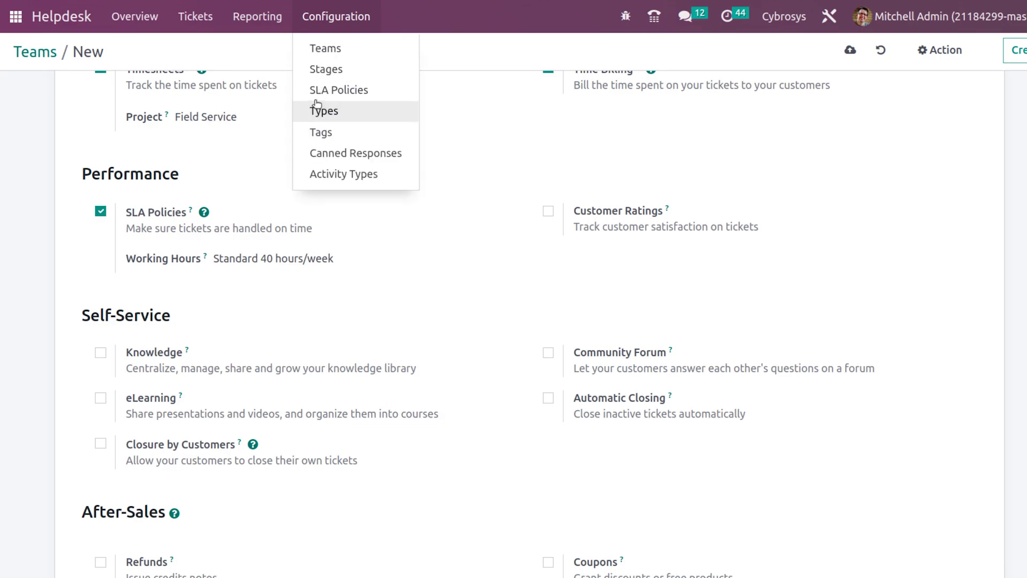
pyautogui.click(454, 72)
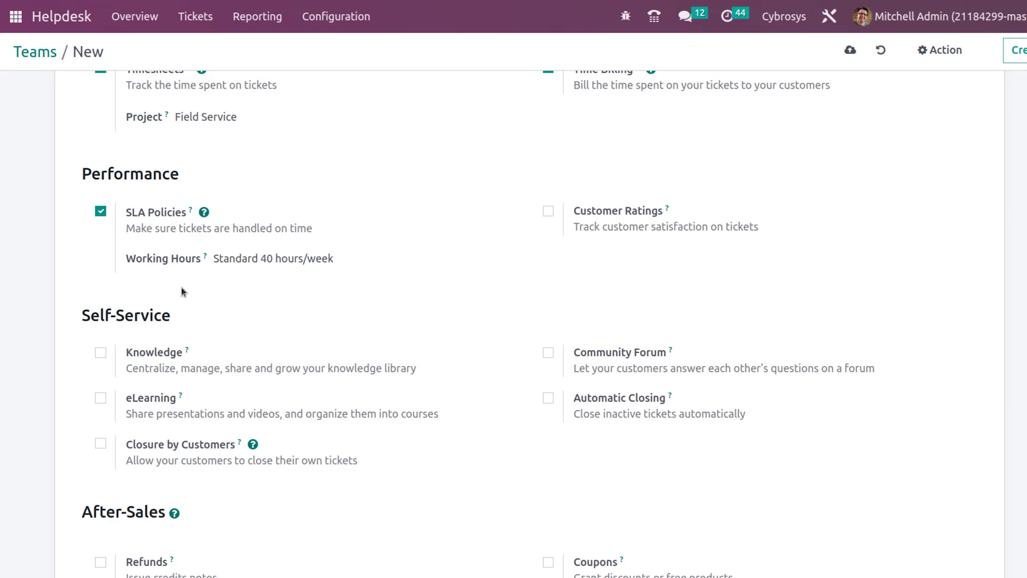
pyautogui.click(353, 257)
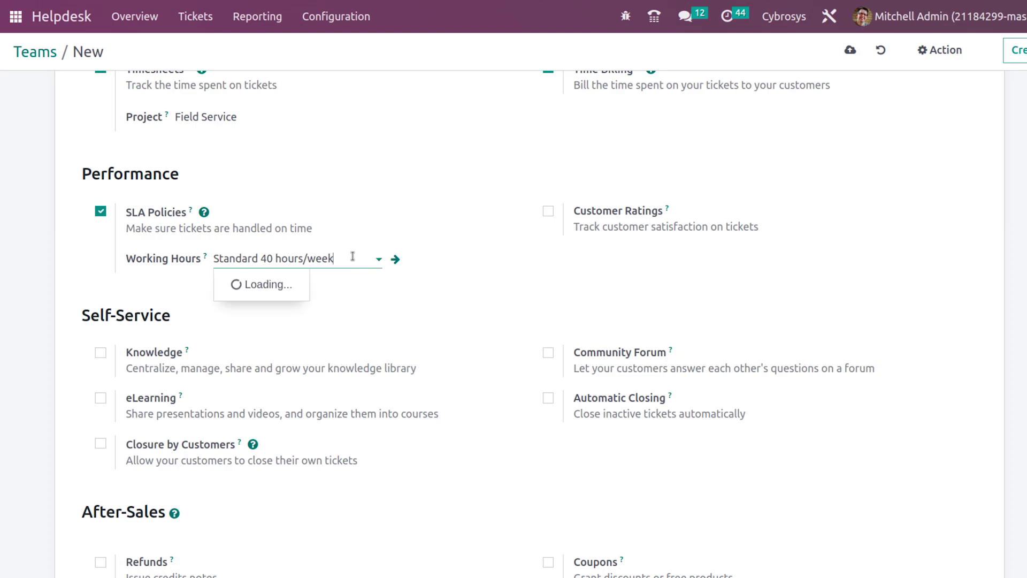
pyautogui.click(403, 321)
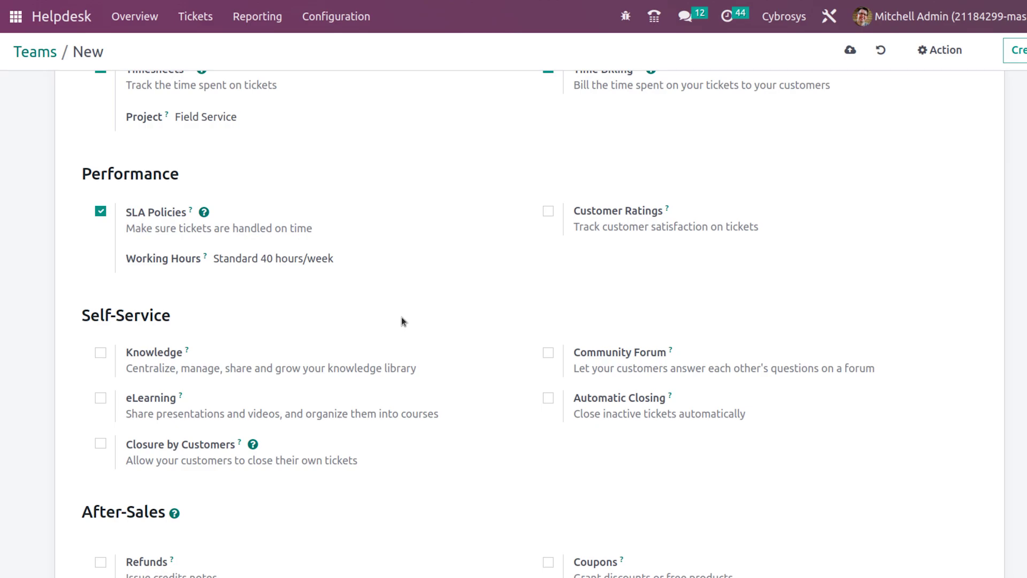
# - Enable Customer Ratings and publish this team's ratings on the website
pyautogui.click(549, 211)
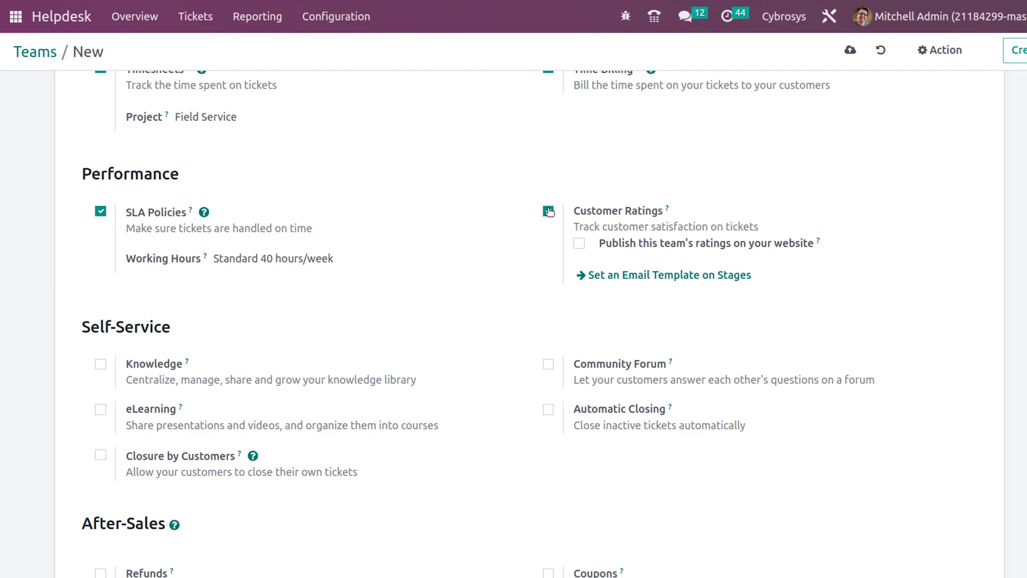
pyautogui.click(579, 243)
pyautogui.scroll(-3, 470, 454)
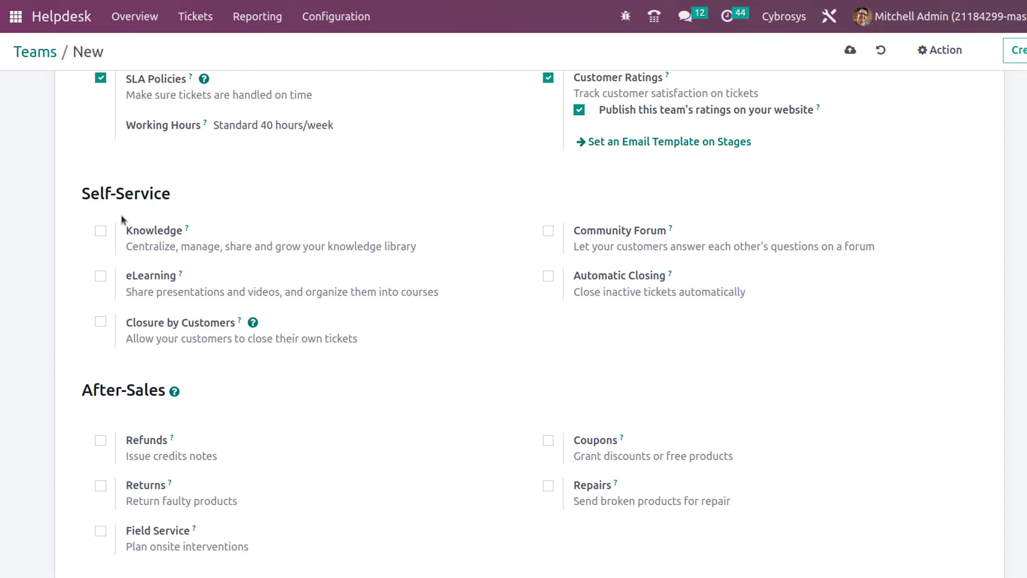
# - Enable the Knowledge and eLearning self-service options, checking the available articles and courses without selecting any
pyautogui.click(101, 231)
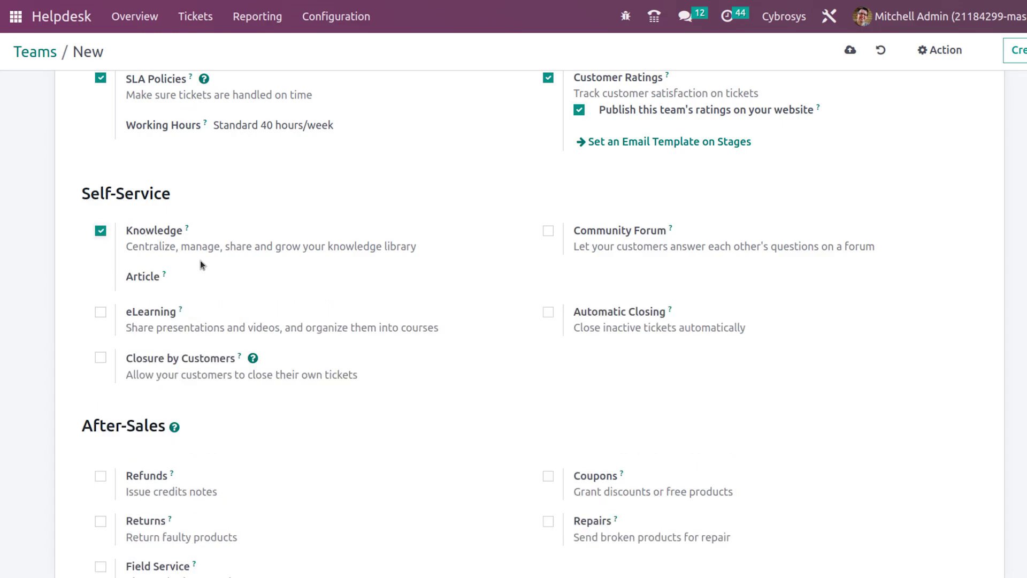
pyautogui.click(206, 274)
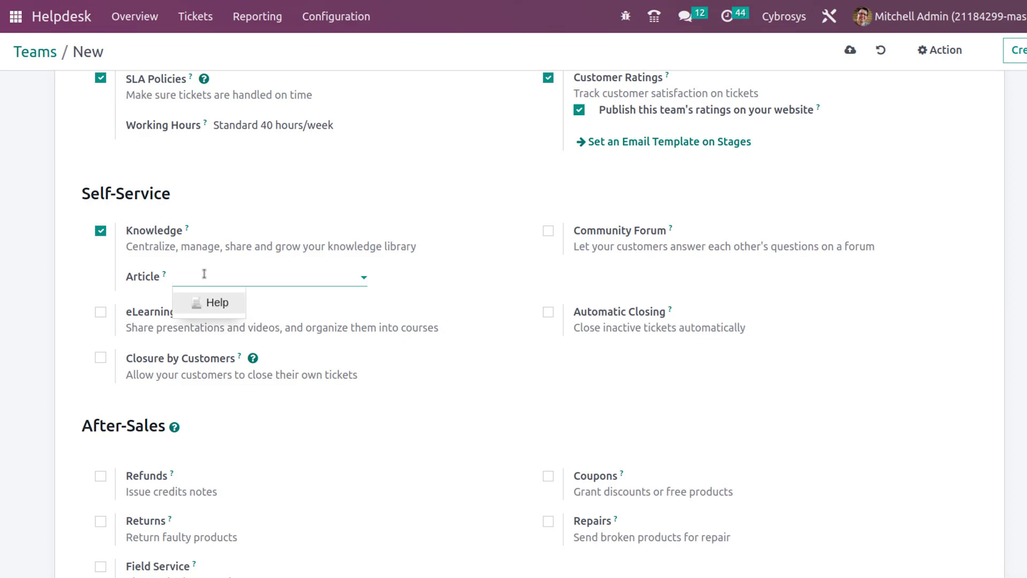
pyautogui.click(337, 308)
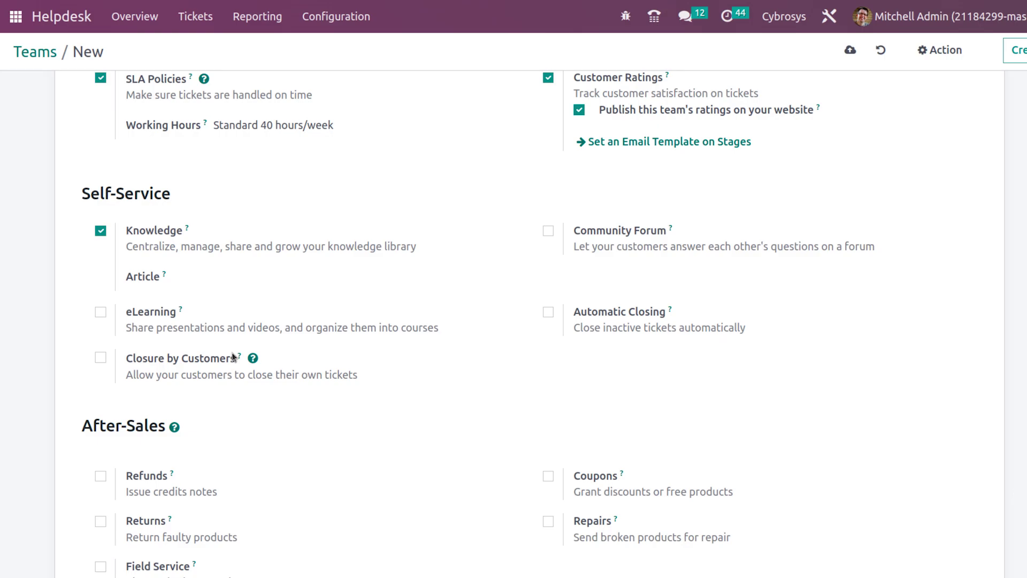
pyautogui.click(99, 315)
pyautogui.click(225, 359)
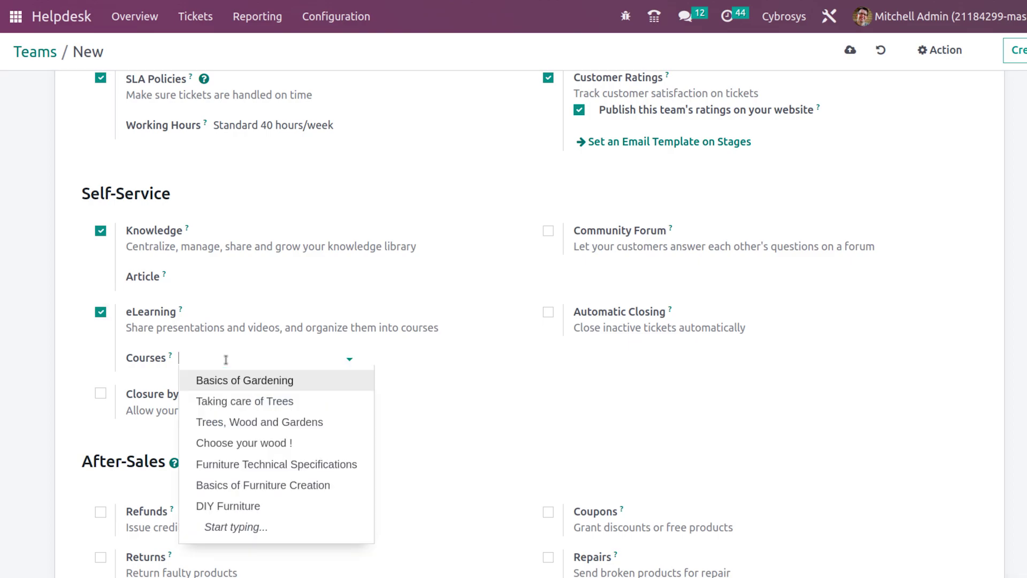
pyautogui.click(463, 426)
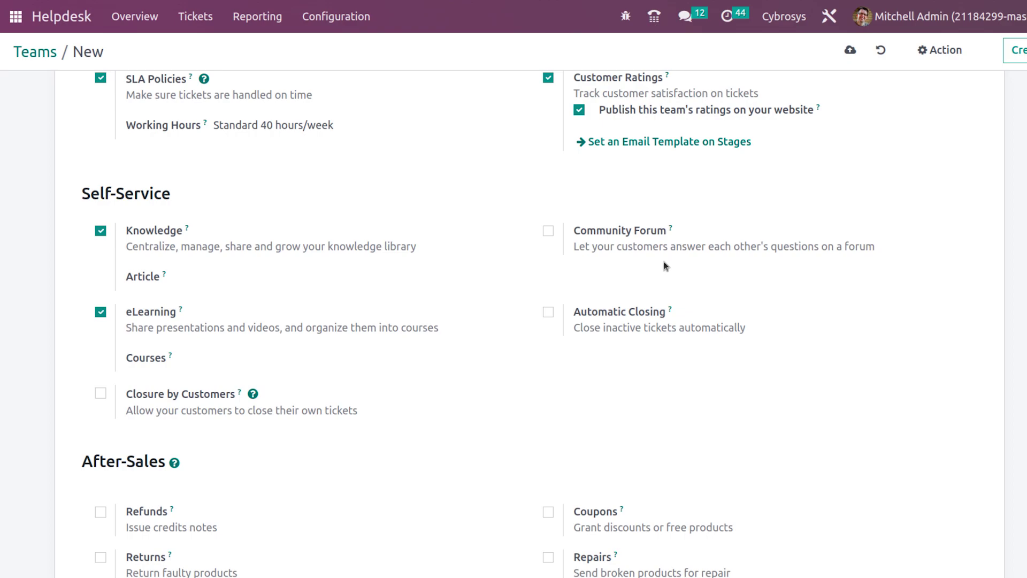
# - Enable Community Forum and Automatic Closing, checking the forum and stage choices without selecting any
pyautogui.click(548, 231)
pyautogui.click(682, 276)
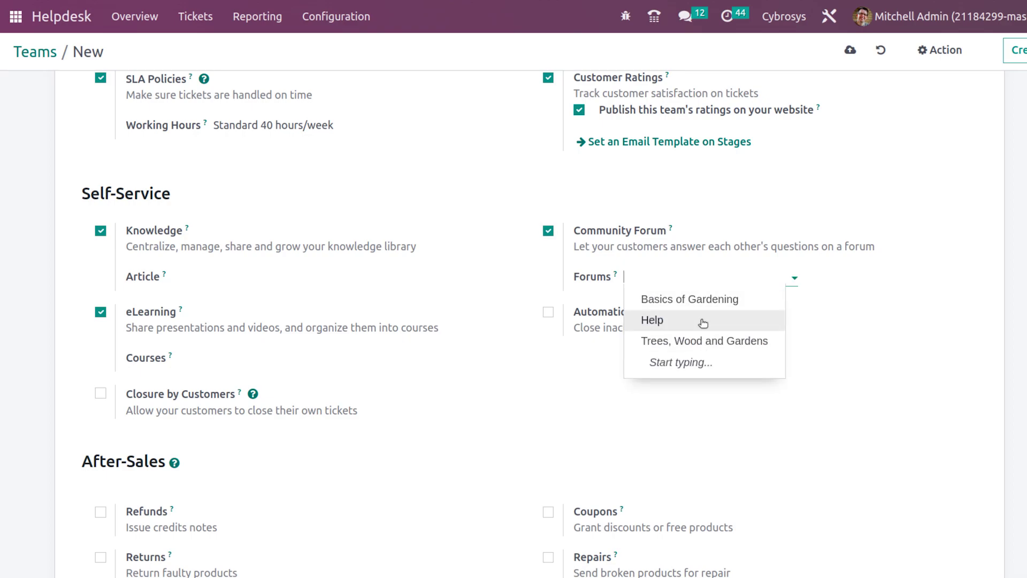
pyautogui.click(610, 421)
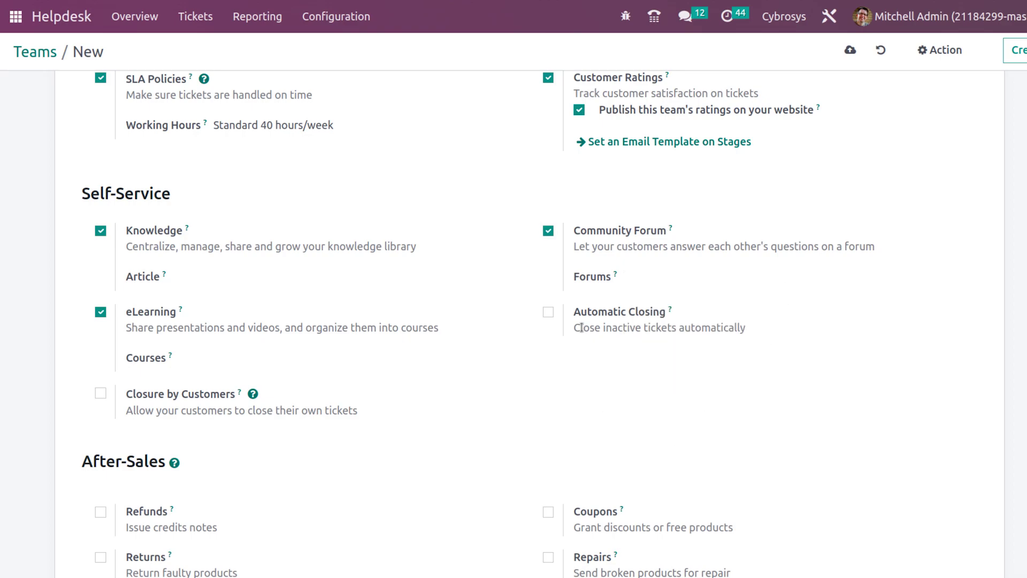
pyautogui.click(549, 312)
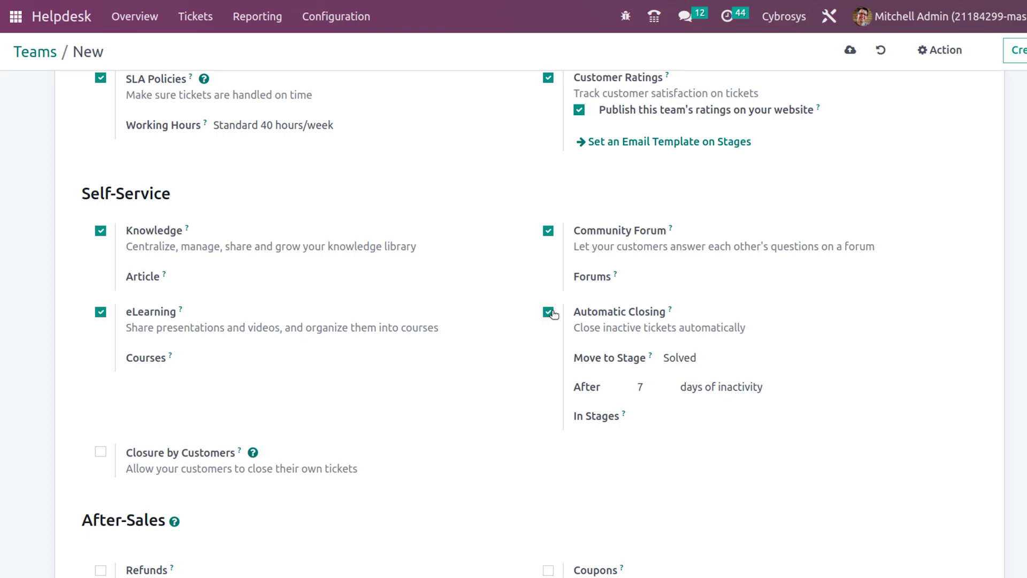
pyautogui.click(675, 419)
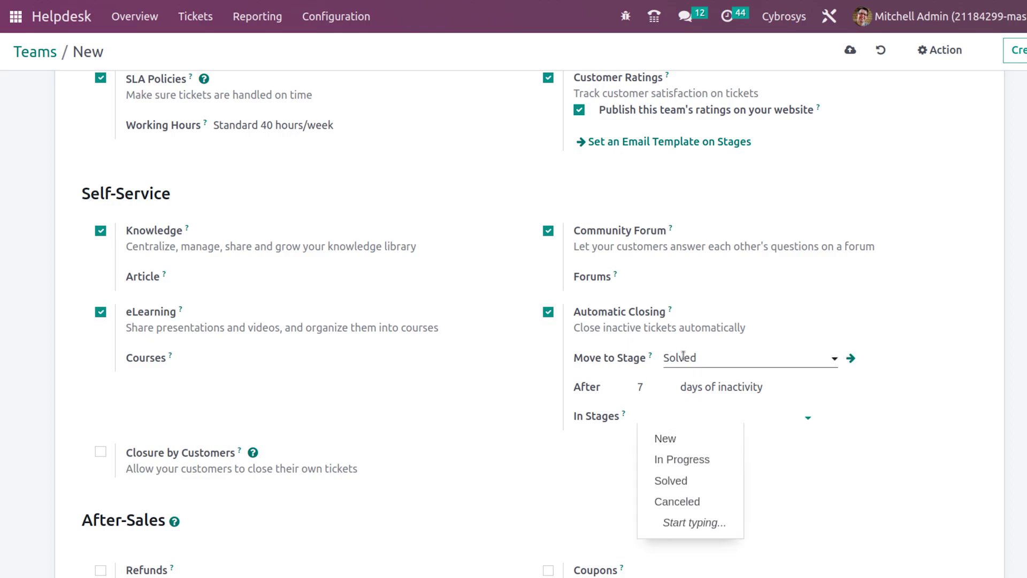
pyautogui.click(548, 467)
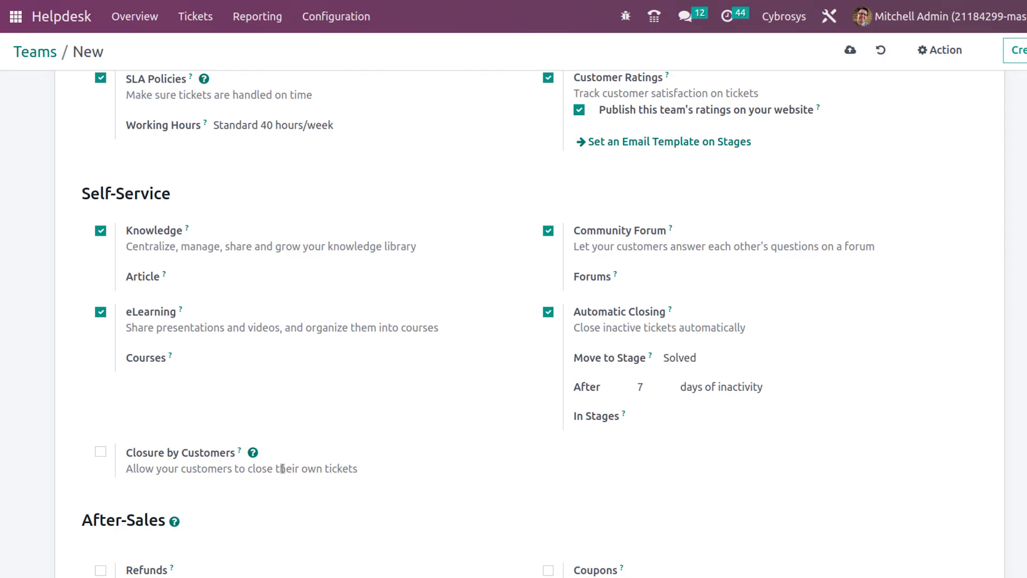
# - Enable all the After-Sales options: Refunds, Returns, Field Service, Coupons and Repairs
pyautogui.scroll(-2, 103, 544)
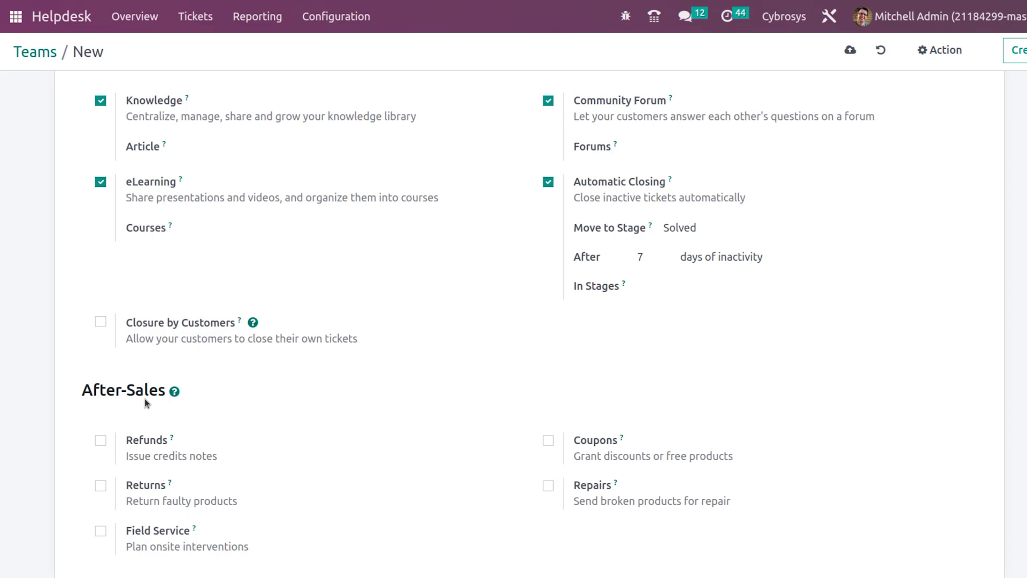
pyautogui.click(100, 443)
pyautogui.click(100, 487)
pyautogui.click(101, 532)
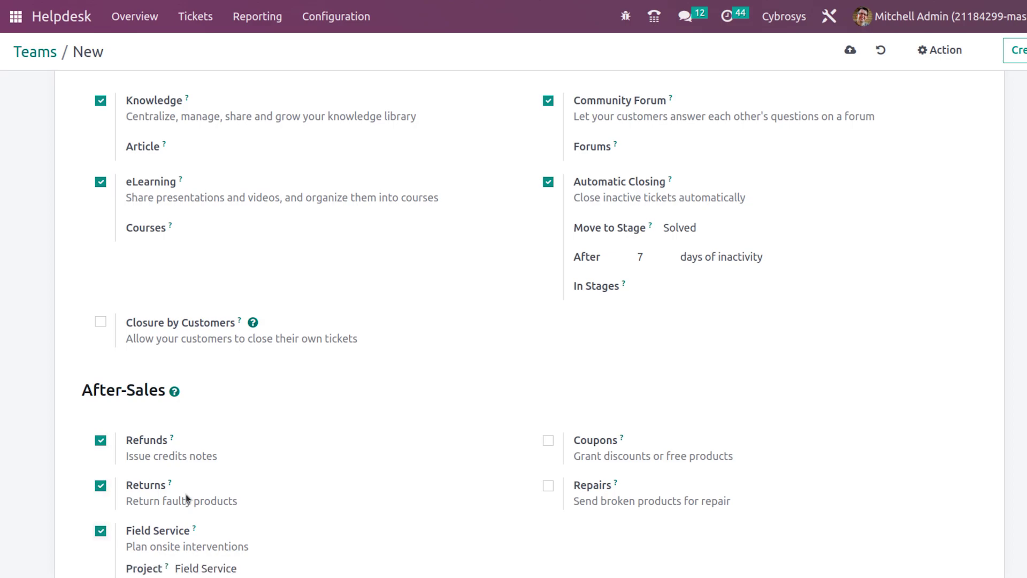
pyautogui.click(548, 441)
pyautogui.click(549, 486)
pyautogui.scroll(-1, 623, 558)
# - Open the new team's website page and look through it
pyautogui.scroll(10, 624, 559)
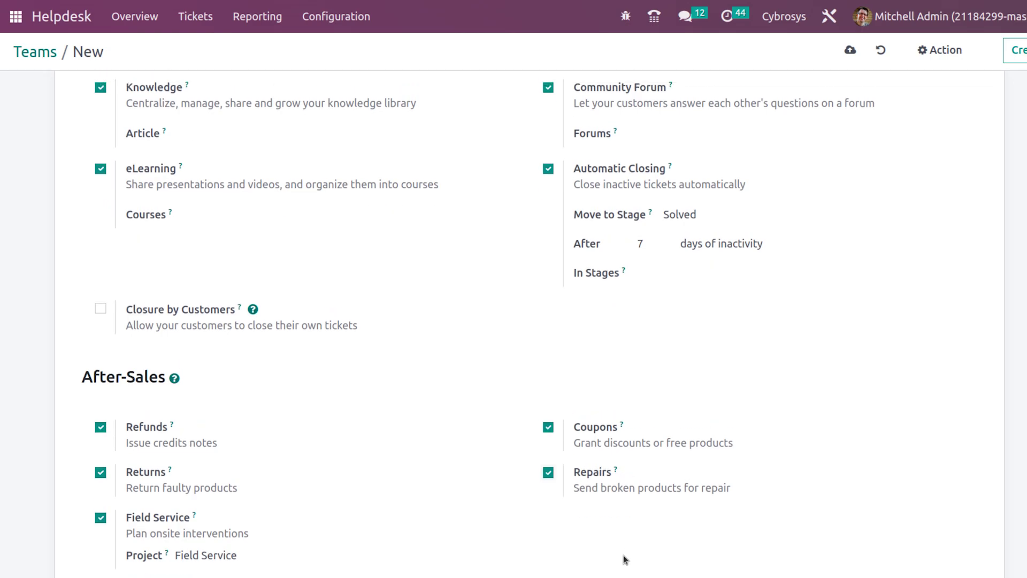
pyautogui.scroll(10, 624, 559)
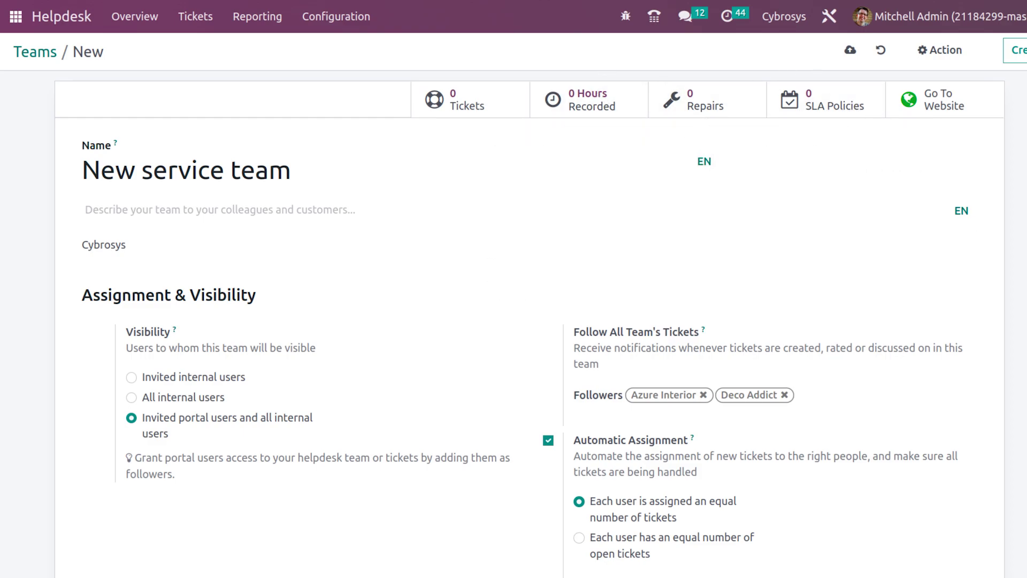
pyautogui.click(950, 114)
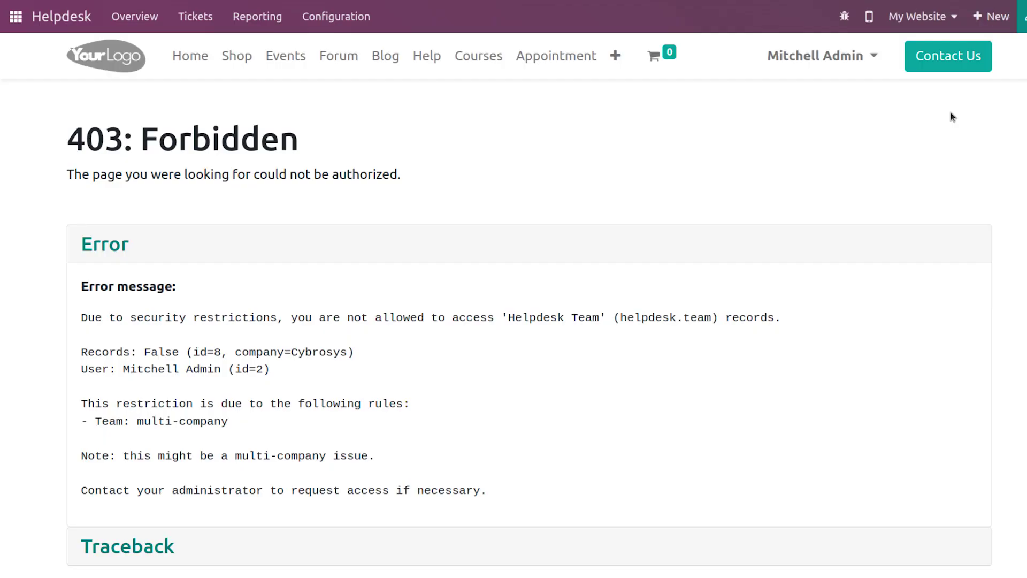
pyautogui.scroll(-5, 512, 410)
pyautogui.scroll(5, 493, 376)
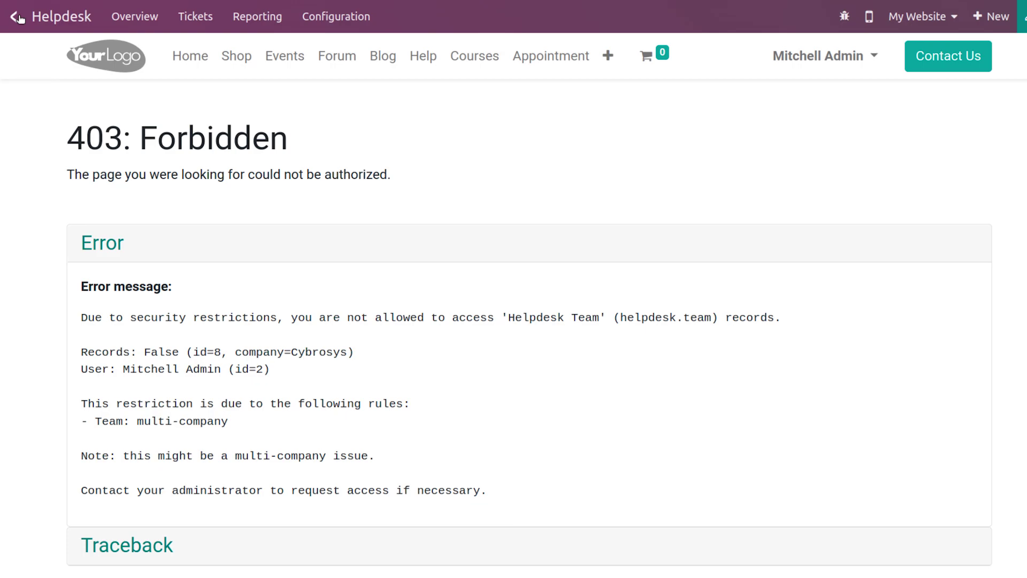
# - Return to the list of Helpdesk teams and open the "New service team" record
pyautogui.click(329, 19)
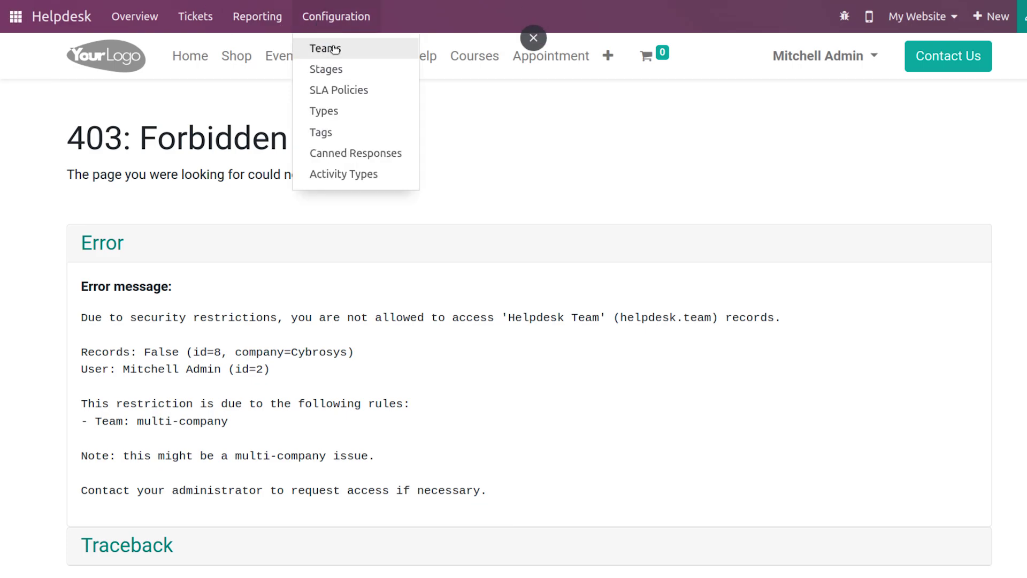
pyautogui.click(333, 48)
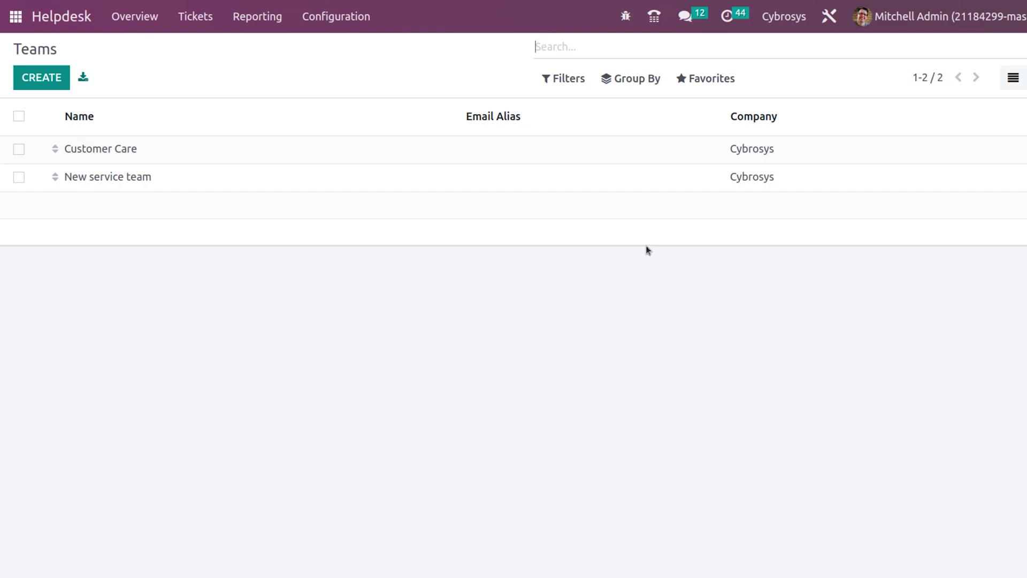
pyautogui.click(515, 183)
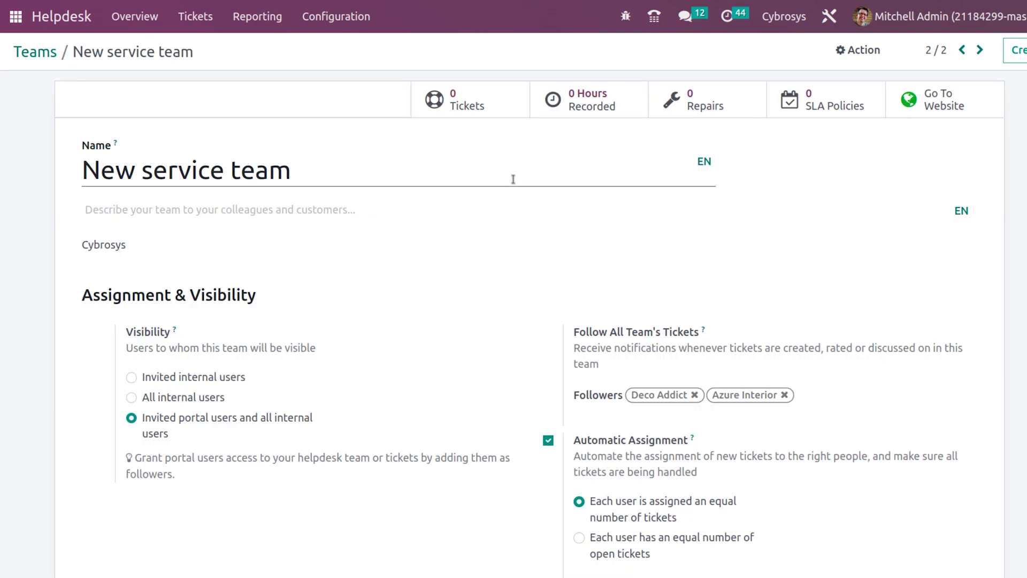